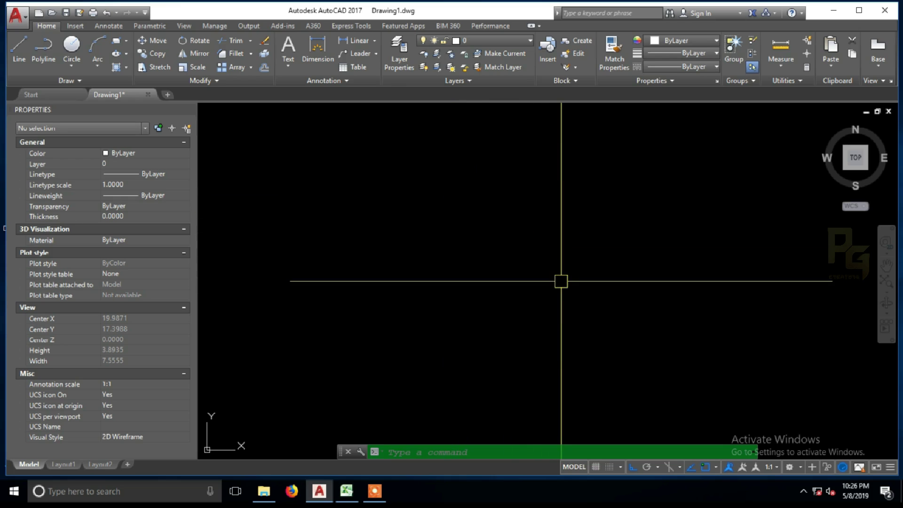
Step: Create a multiline text box reading 'ABC TEXT', widened so it fits on one line
text(mt)
key(Return)
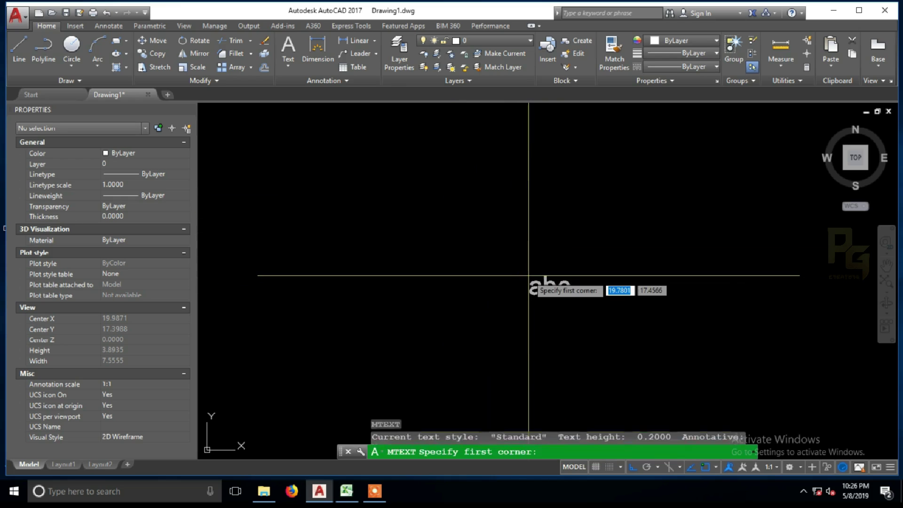
click(529, 274)
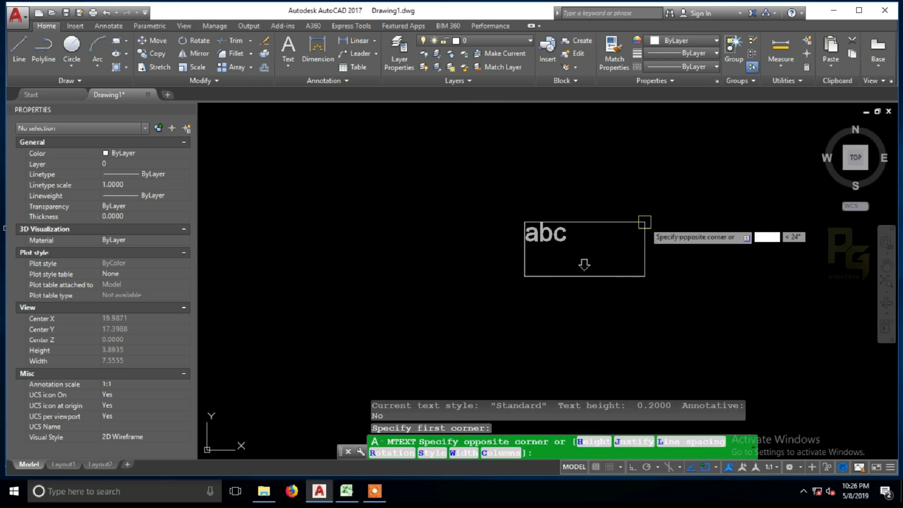
click(603, 304)
text(ABC)
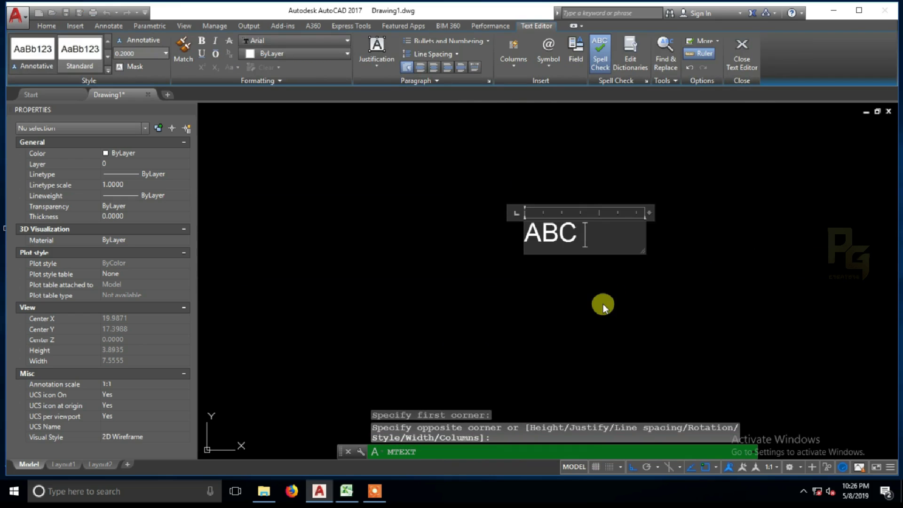
text( TEXT)
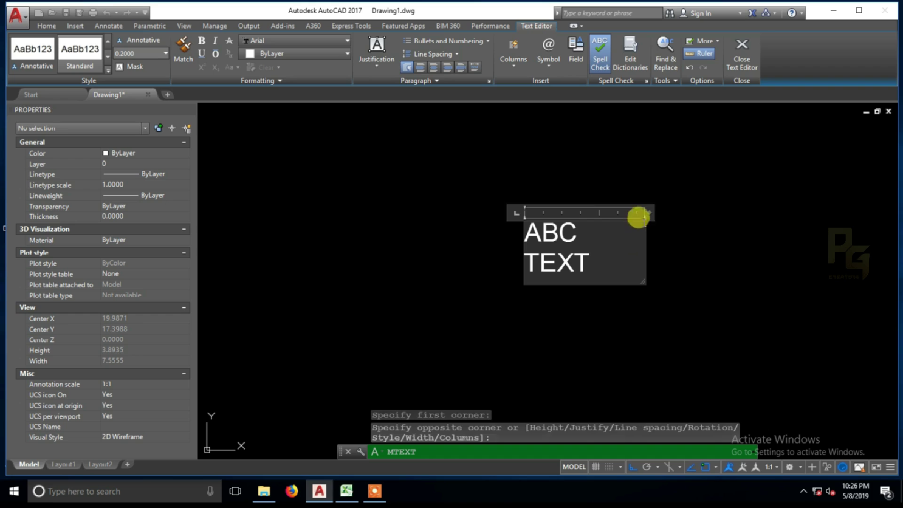
drag(646, 213, 685, 205)
click(685, 268)
Step: Change the ABC TEXT colour to Magenta in Properties
click(651, 283)
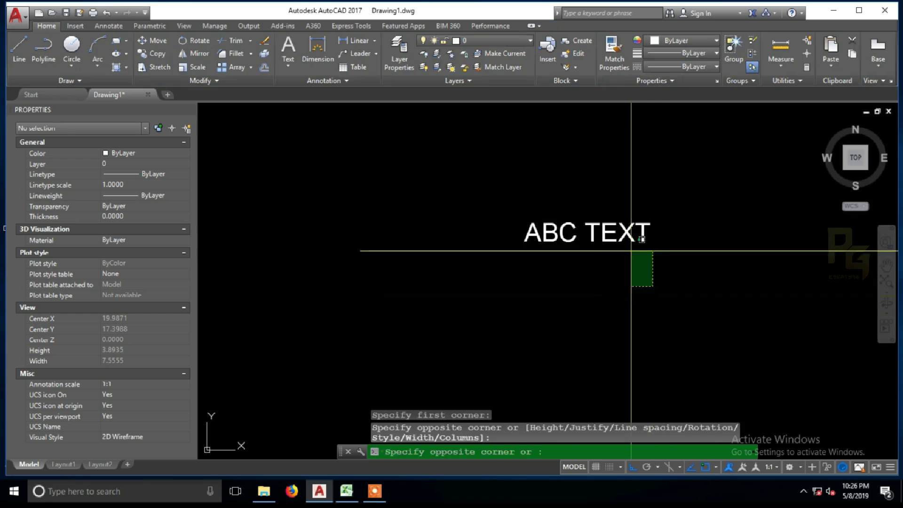
click(327, 192)
click(144, 154)
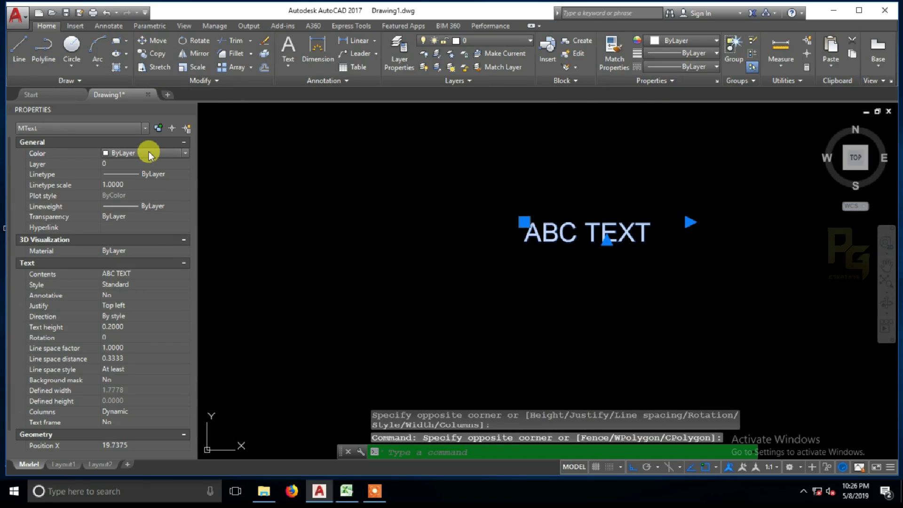
click(171, 159)
key(Escape)
text(p)
key(Return)
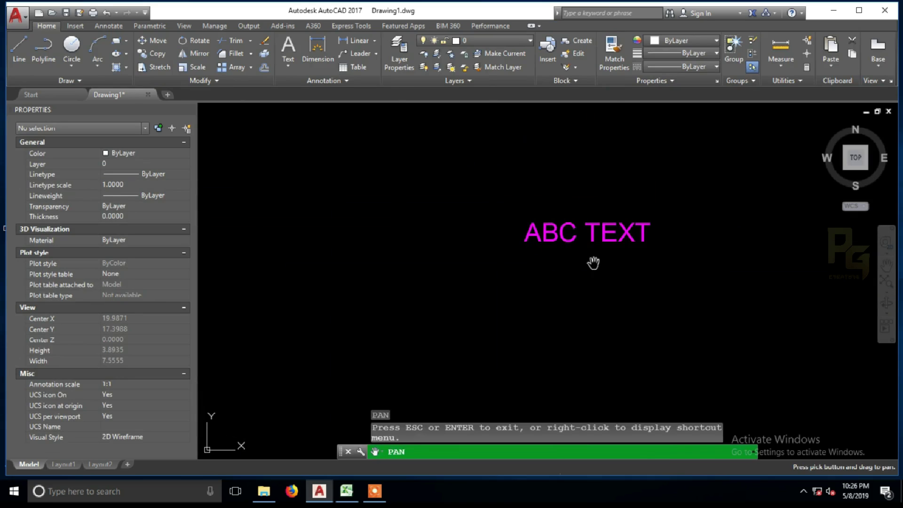
scroll(593, 291, up, 3)
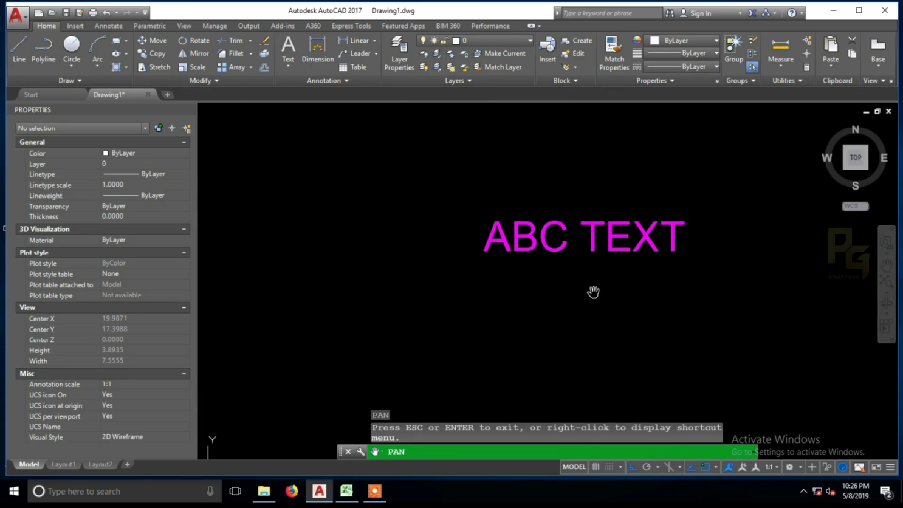
mouse_move(556, 287)
mouse_down()
mouse_move(591, 263)
mouse_move(569, 290)
mouse_up()
scroll(591, 263, down, 2)
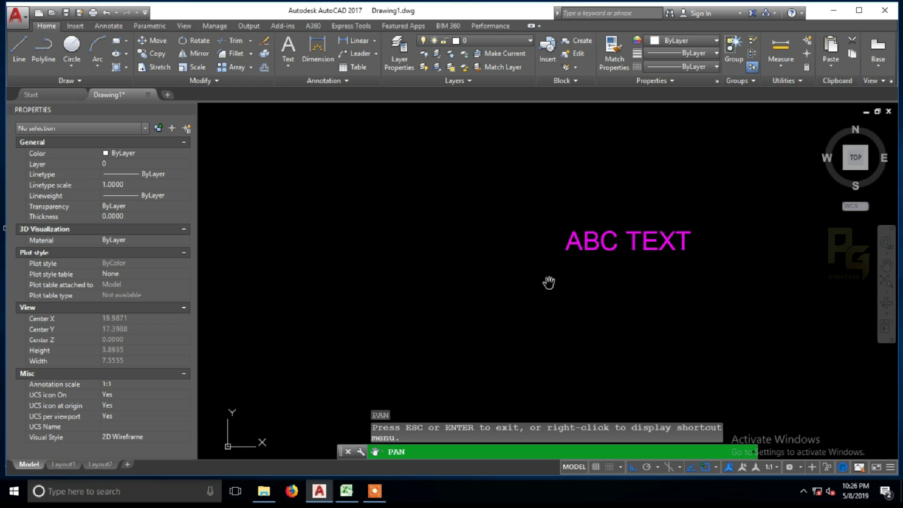
Step: Draw an L of lines: a vertical line left of the text and a horizontal line below it
key(Escape)
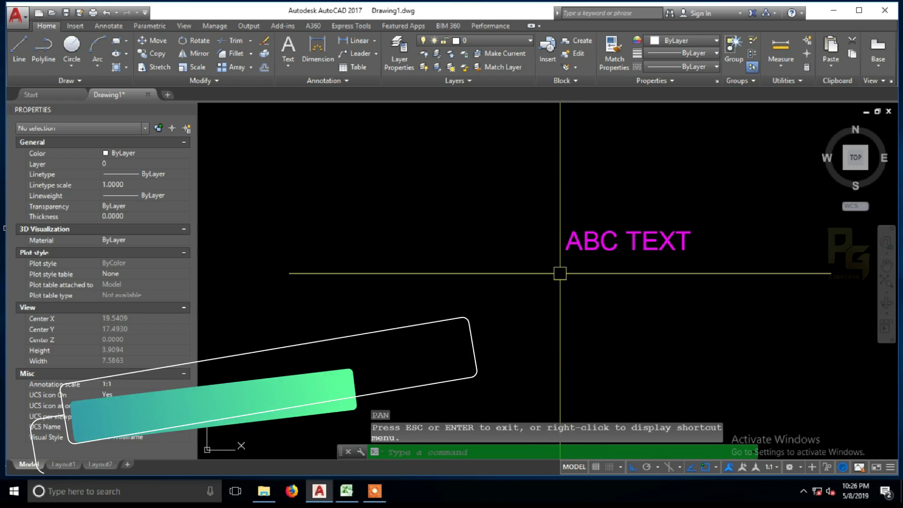
text(l)
key(Return)
click(544, 221)
click(544, 280)
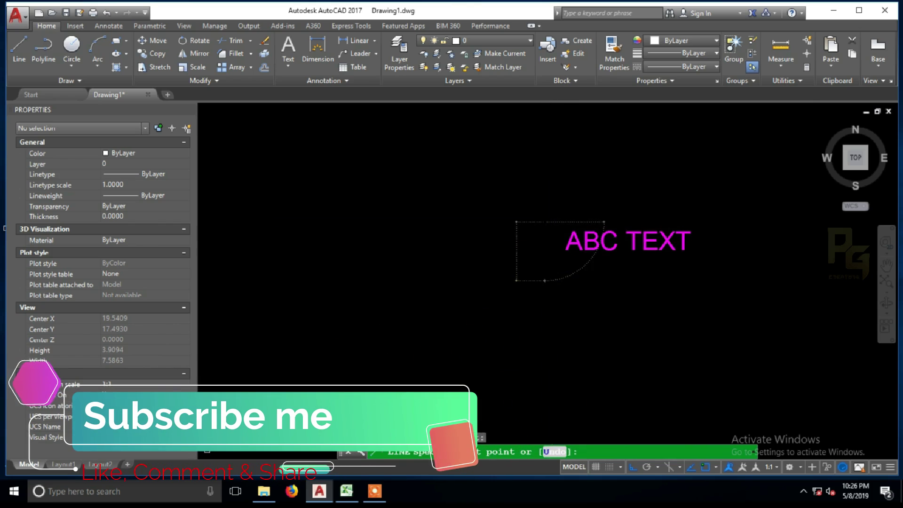
click(698, 278)
key(Escape)
Step: Mirror ABC TEXT across the vertical line, keeping the original
click(598, 242)
text(mi)
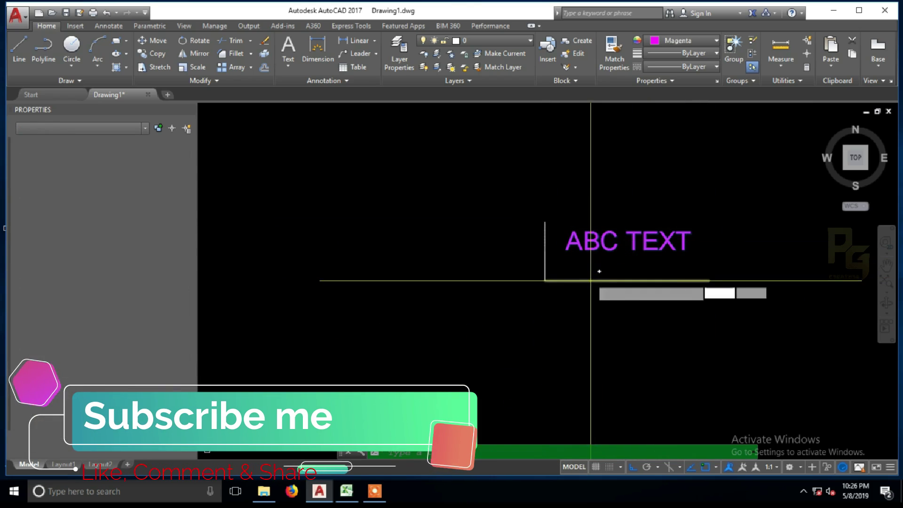
key(Return)
click(544, 221)
click(581, 175)
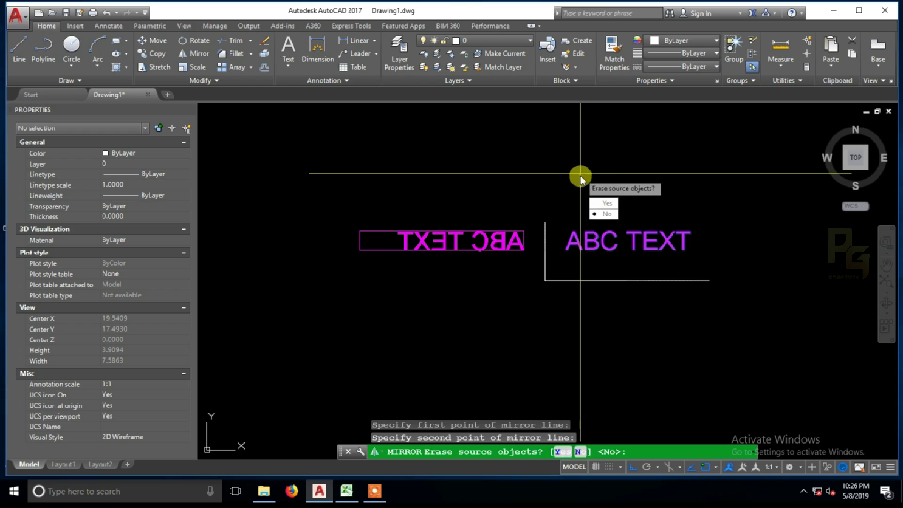
key(Return)
Step: Mirror ABC TEXT across the horizontal line, keeping the original
click(580, 239)
key(Return)
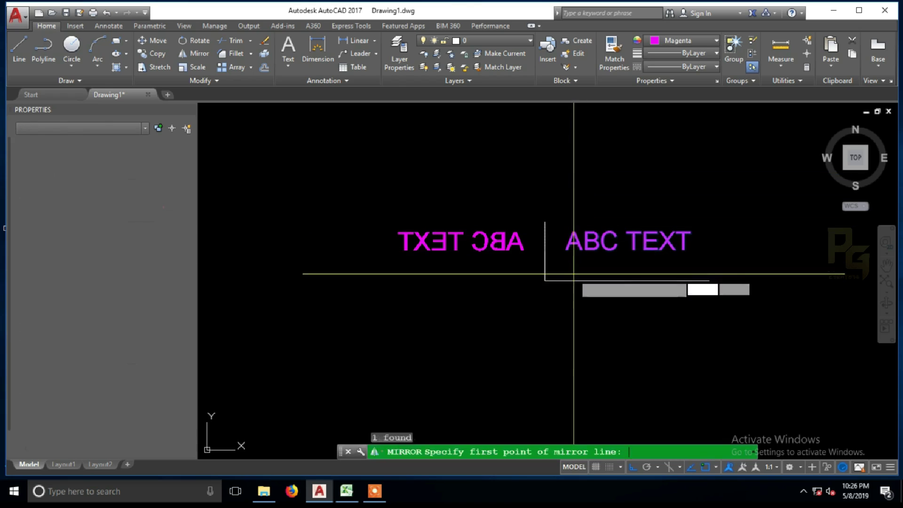
click(586, 280)
click(614, 287)
key(Return)
text(p)
key(Return)
scroll(610, 292, up, 3)
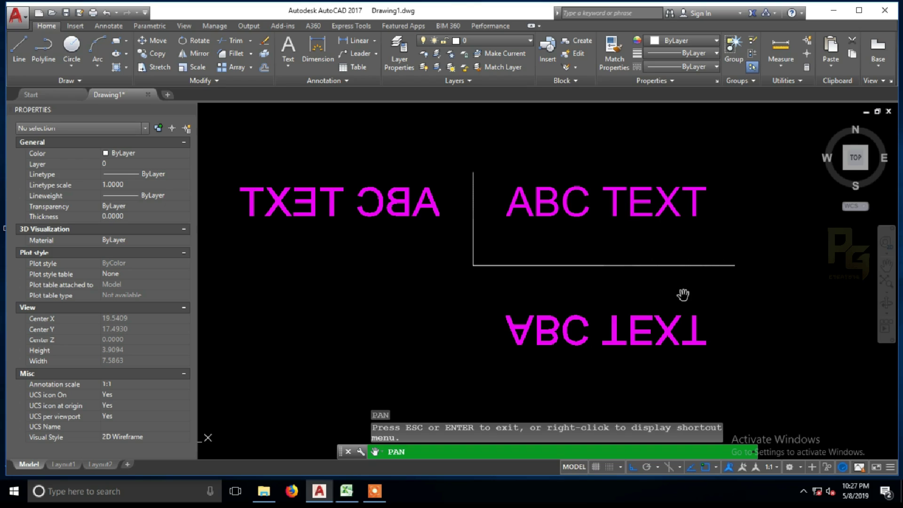
Step: Select the original ABC TEXT together with its vertical and horizontal guide lines
scroll(651, 297, down, 2)
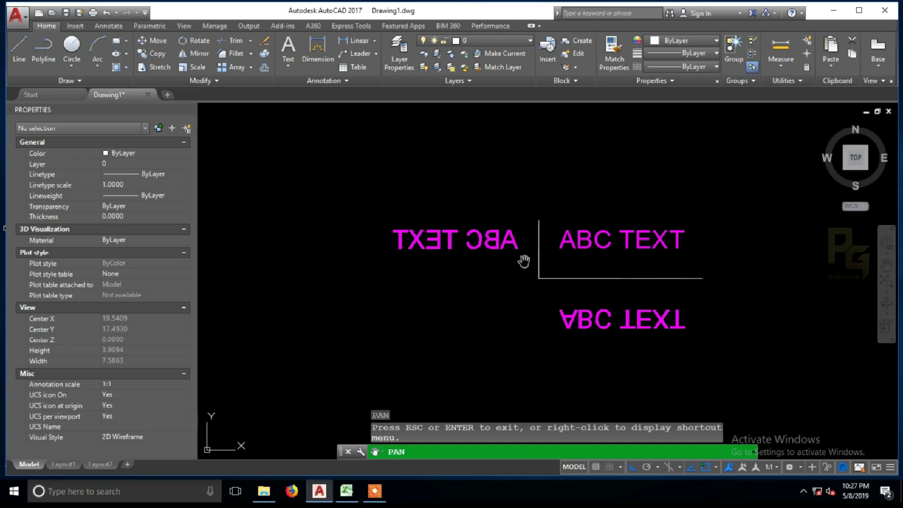
drag(732, 285, 728, 304)
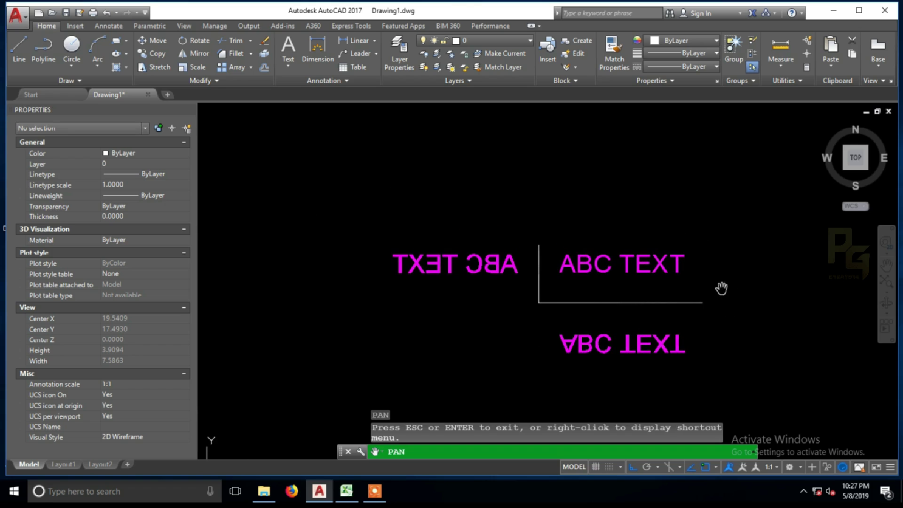
key(Escape)
click(696, 277)
click(664, 244)
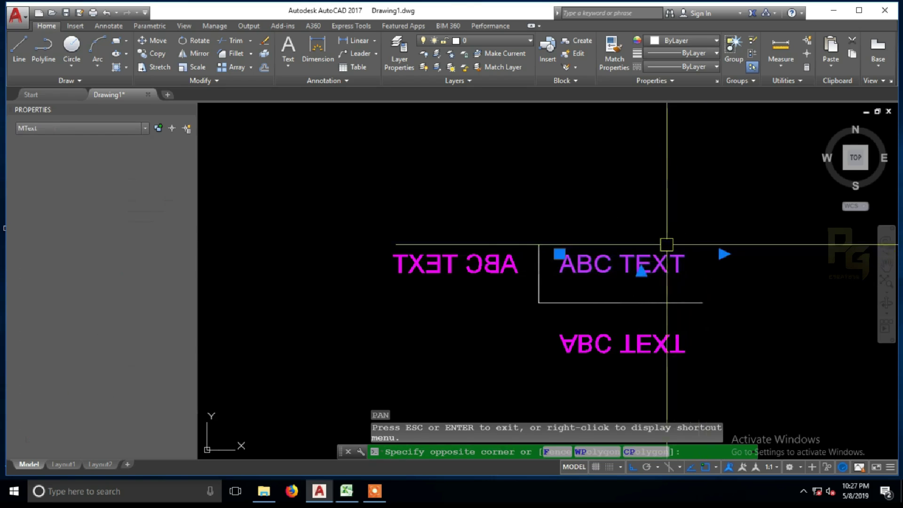
click(737, 303)
click(693, 295)
click(538, 297)
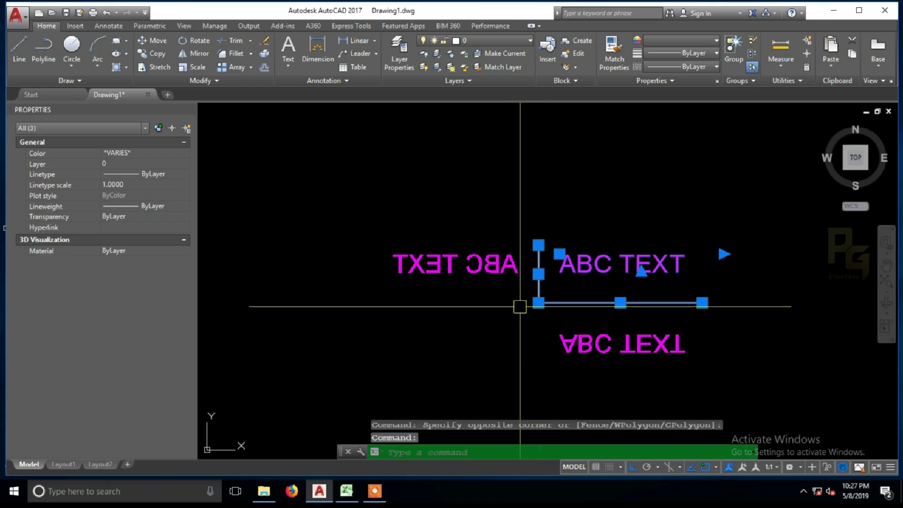
Step: Copy the text and lines straight up, directly above the originals
text(c)
key(Return)
click(514, 327)
middle_drag(528, 171, 528, 256)
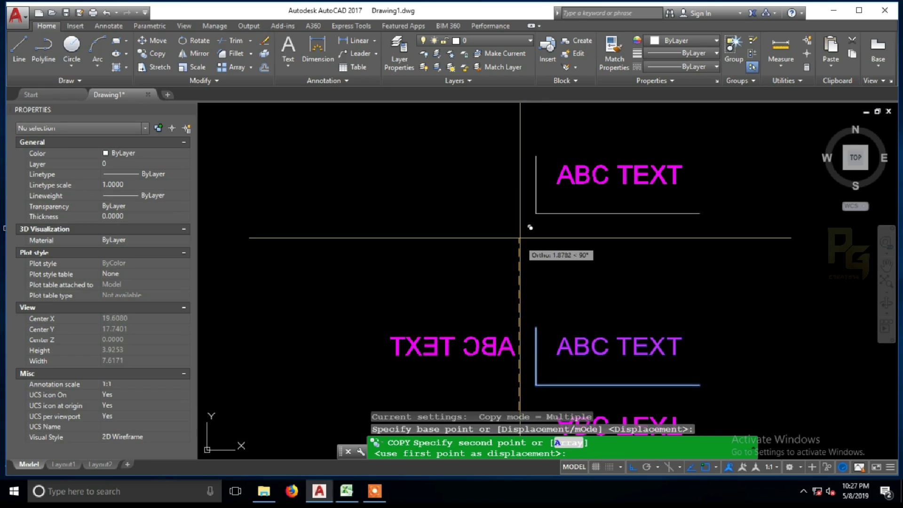
click(520, 237)
key(Return)
key(Return)
Step: Change the copied top ABC TEXT colour to Yellow in Properties
click(604, 196)
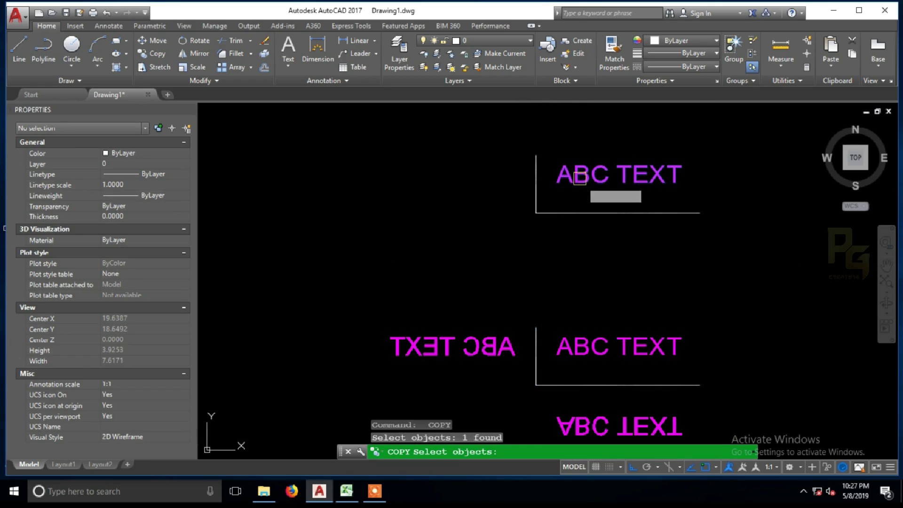
key(Escape)
click(584, 177)
click(162, 154)
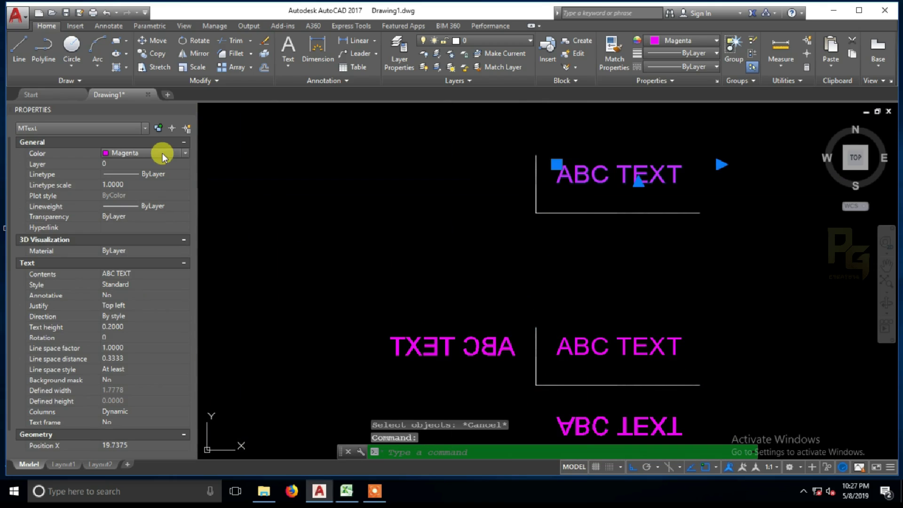
click(141, 191)
key(Escape)
mouse_move(659, 196)
middle_down()
mouse_move(588, 205)
mouse_move(602, 190)
middle_up()
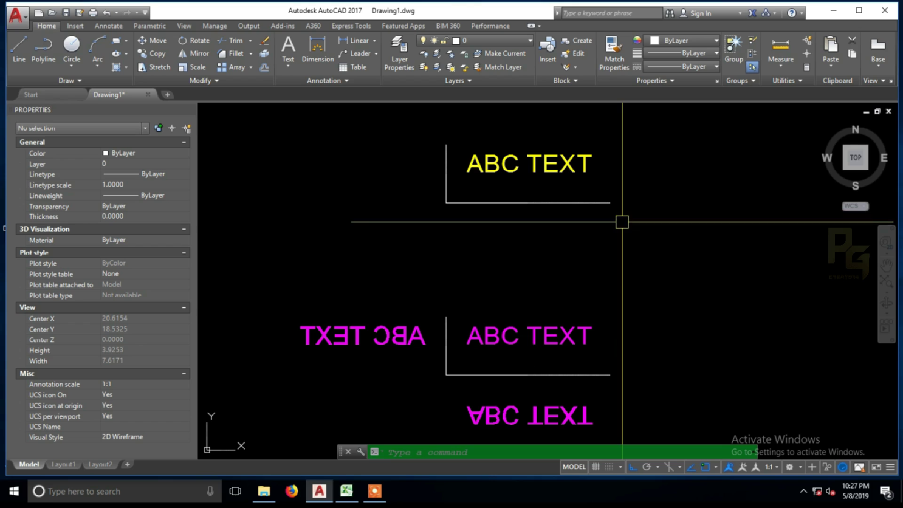
middle_drag(622, 221, 627, 228)
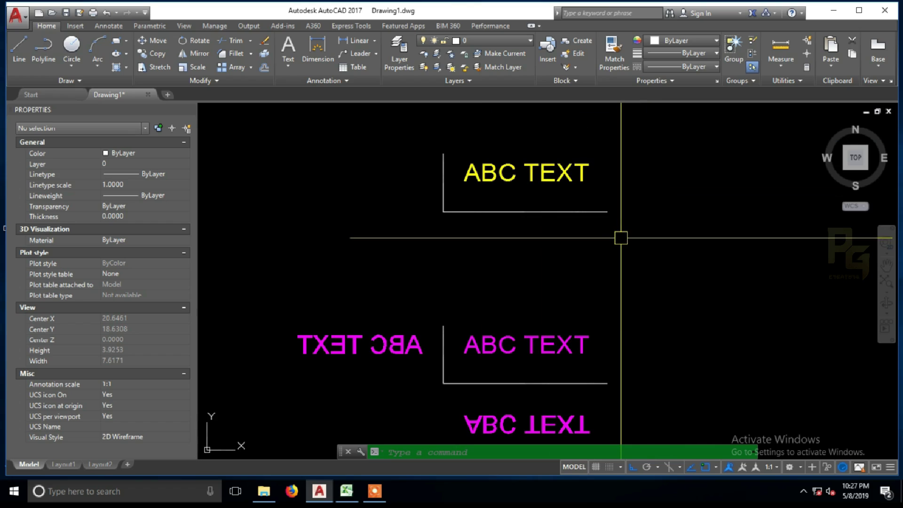
Step: Enter MIRRTEXT at the command line and give it the value 0
middle_drag(621, 237, 625, 240)
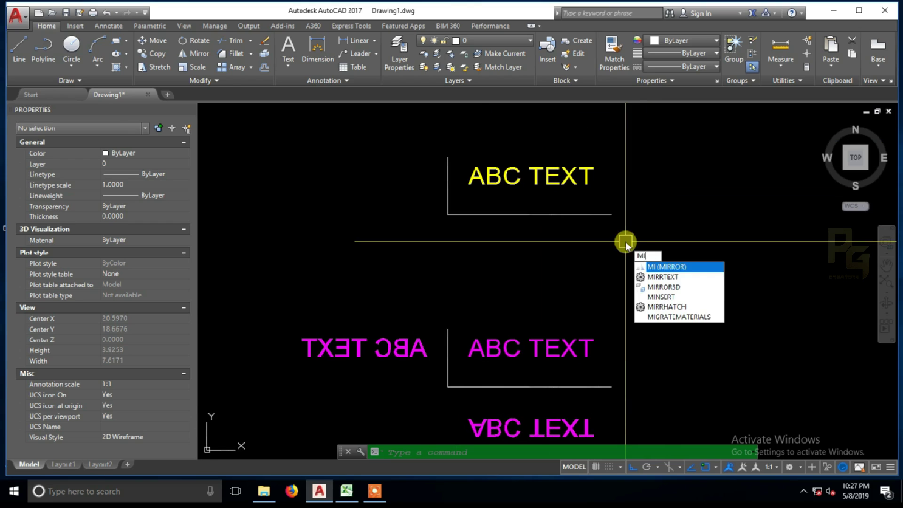
text(T)
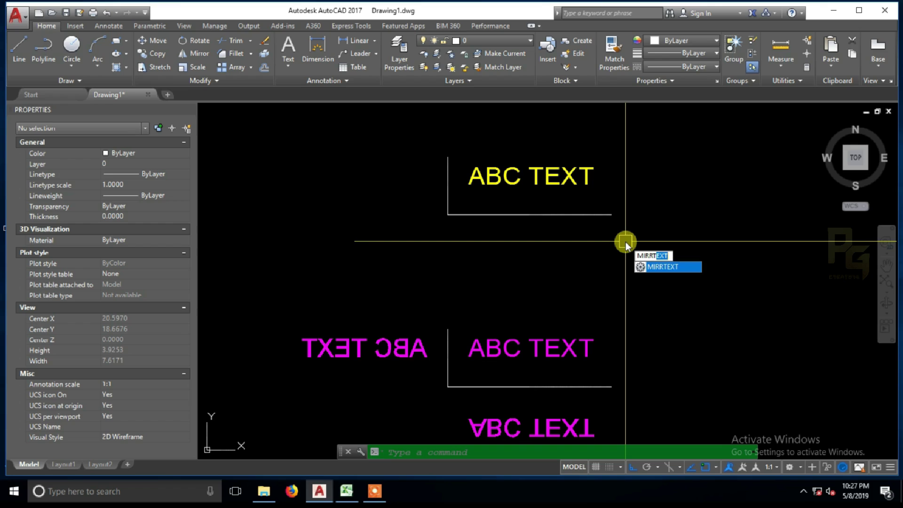
key(Return)
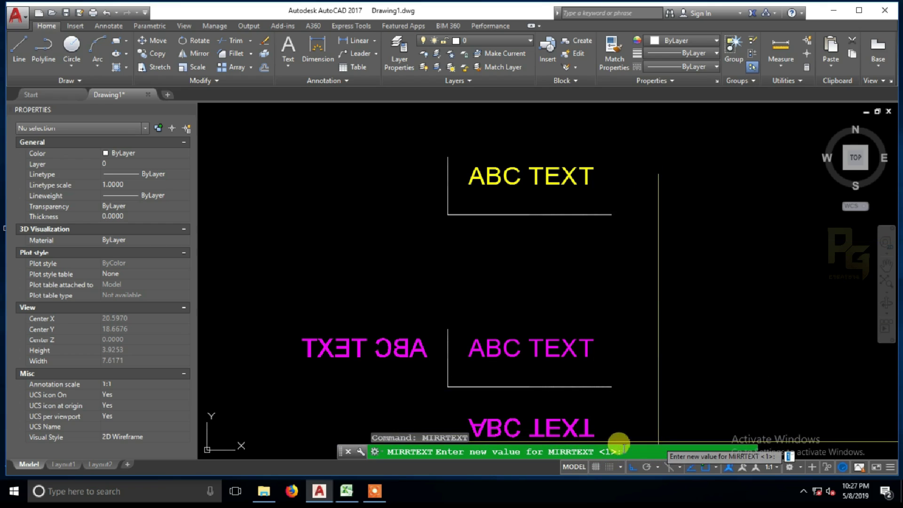
text(0)
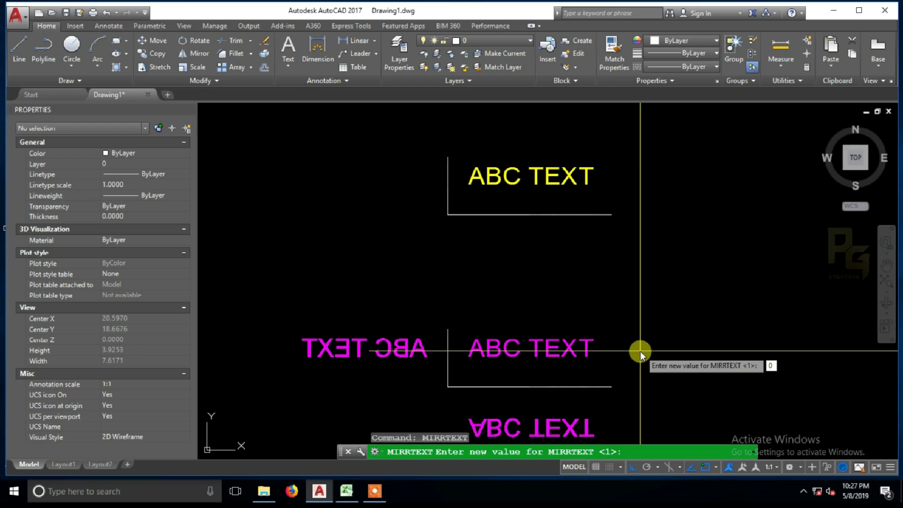
key(Return)
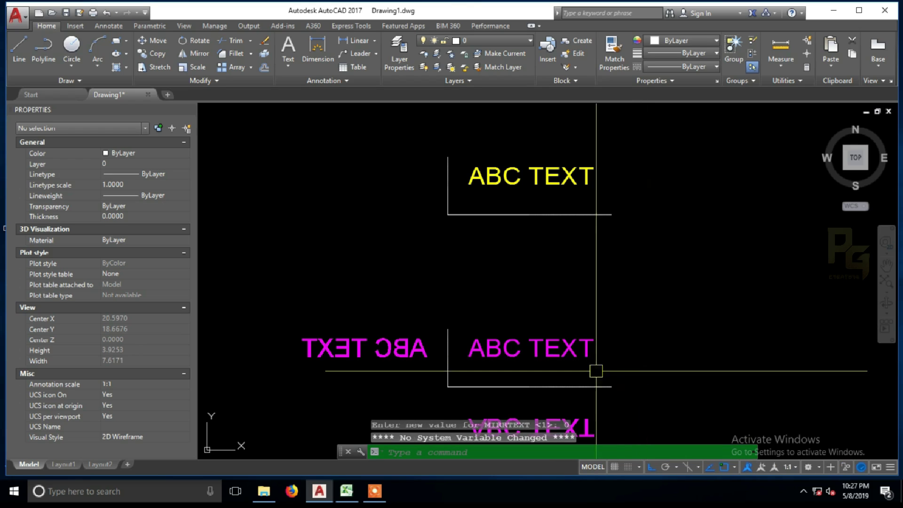
Step: Mirror the yellow ABC TEXT across the vertical line, keeping the original
middle_drag(625, 262, 633, 254)
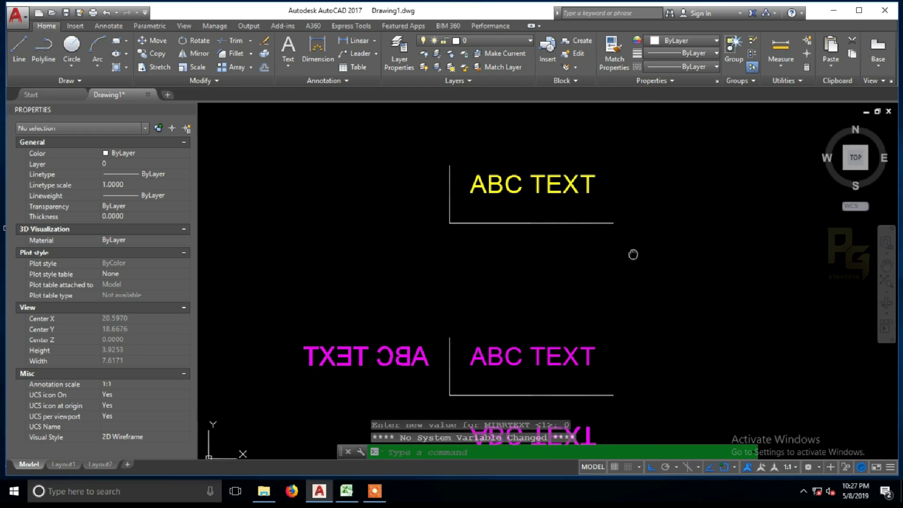
click(628, 207)
click(567, 177)
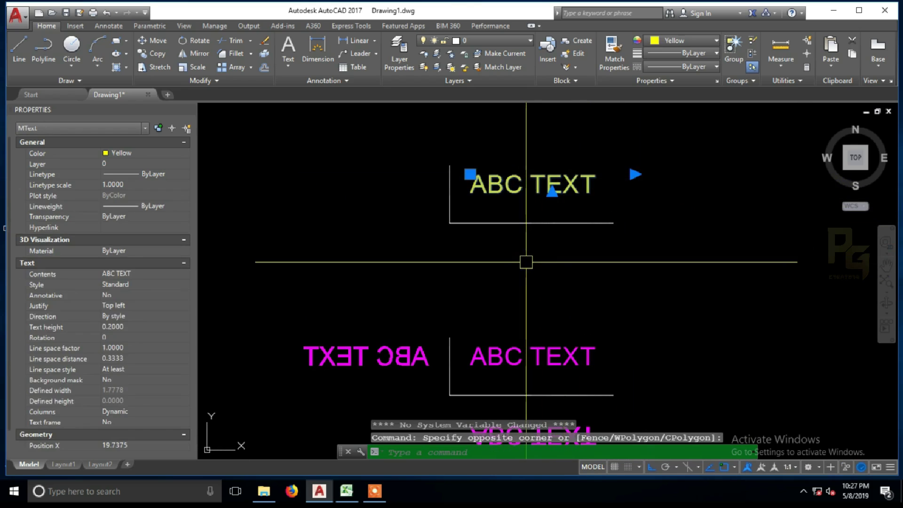
text(mi)
key(Return)
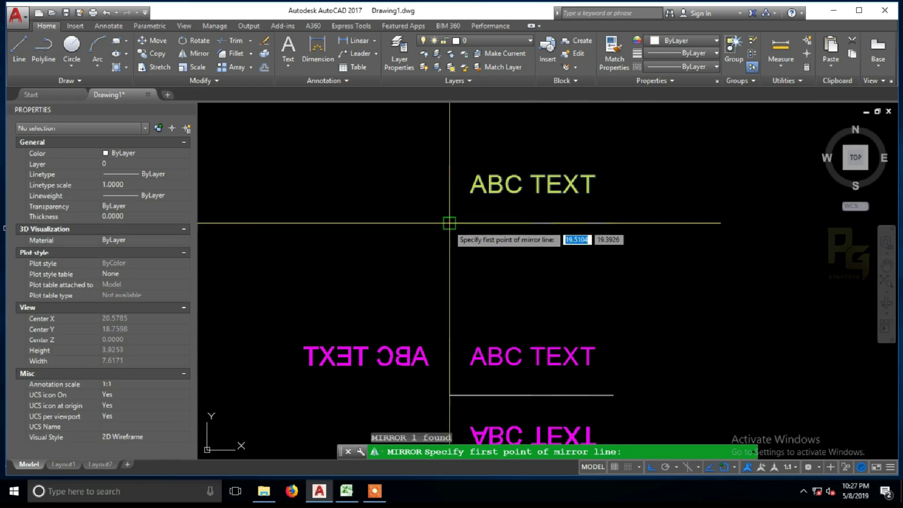
click(447, 220)
click(467, 196)
key(Return)
Step: Mirror the yellow ABC TEXT across a horizontal line, keeping the original
key(Return)
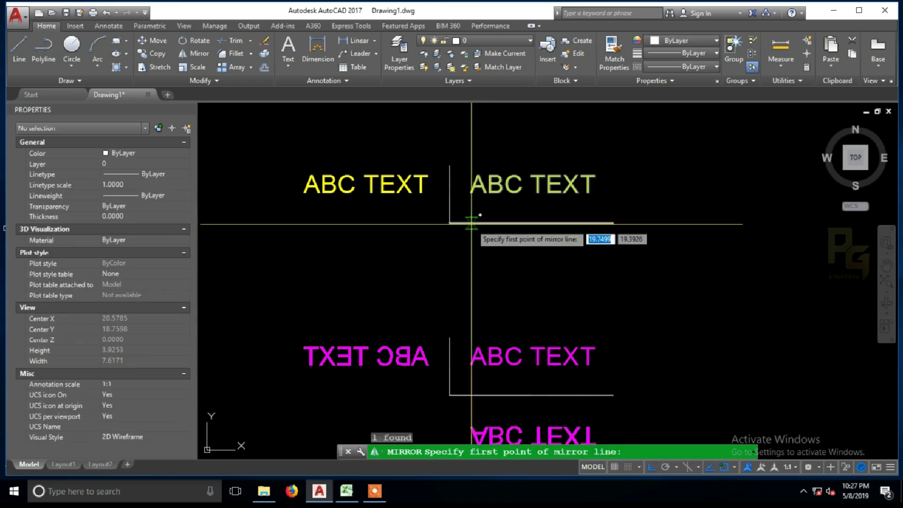
click(471, 223)
click(508, 223)
key(Return)
text(p)
key(Return)
drag(438, 260, 480, 240)
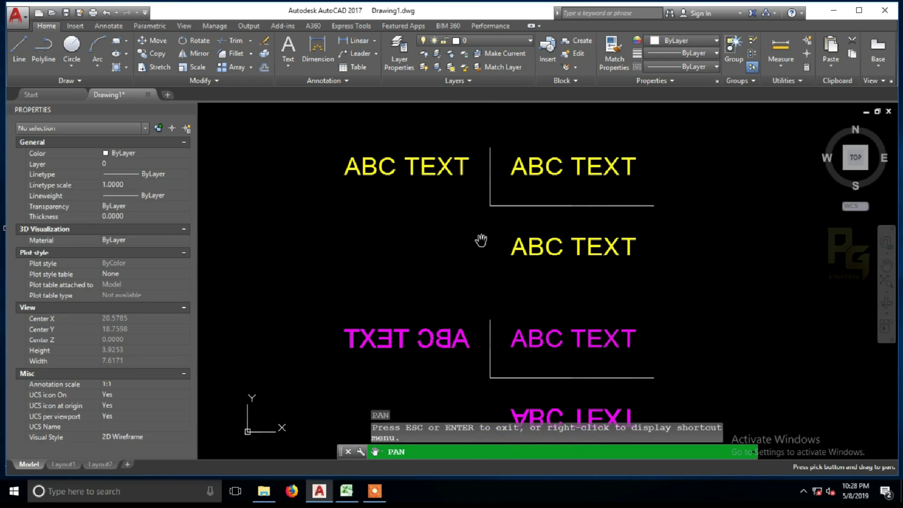
mouse_move(481, 240)
mouse_down()
mouse_move(478, 232)
mouse_move(496, 254)
mouse_up()
scroll(517, 207, up, 3)
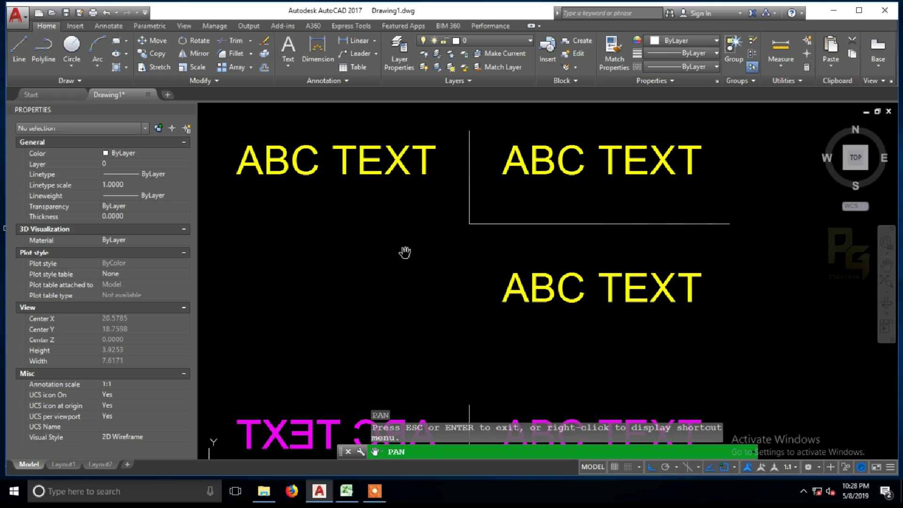
scroll(404, 253, down, 2)
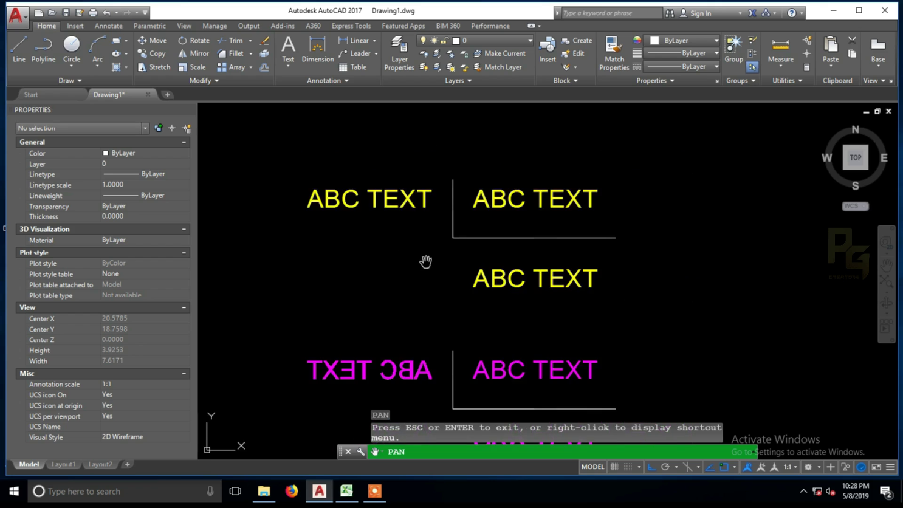
mouse_move(427, 260)
mouse_down()
mouse_move(422, 214)
mouse_move(445, 226)
mouse_up()
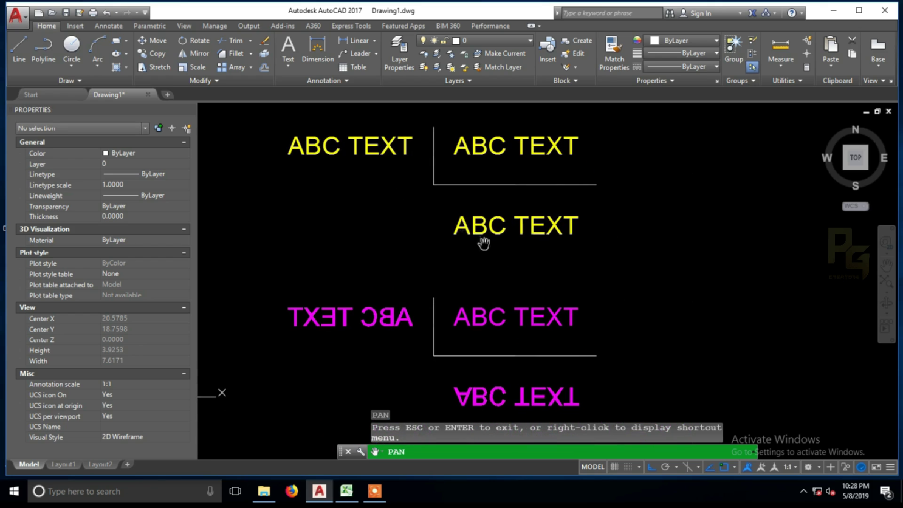
right_click(470, 257)
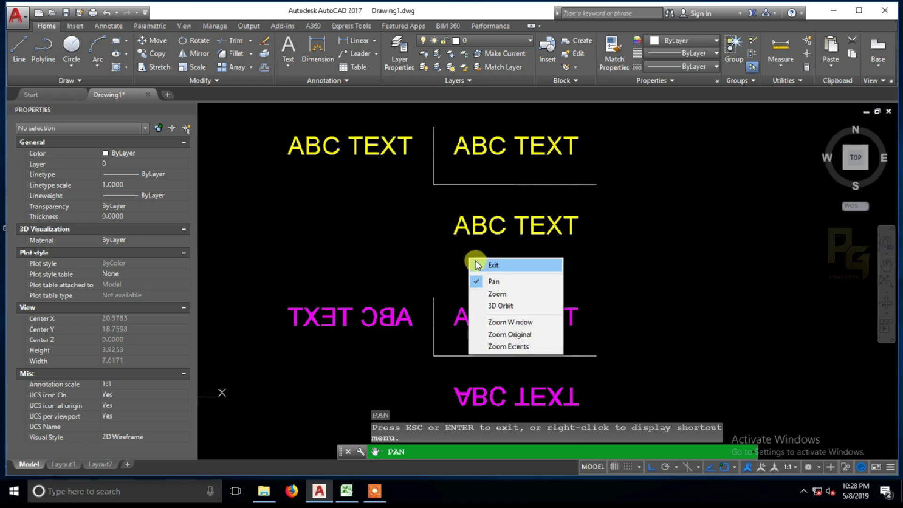
click(489, 263)
right_click(557, 262)
click(570, 269)
drag(583, 269, 568, 262)
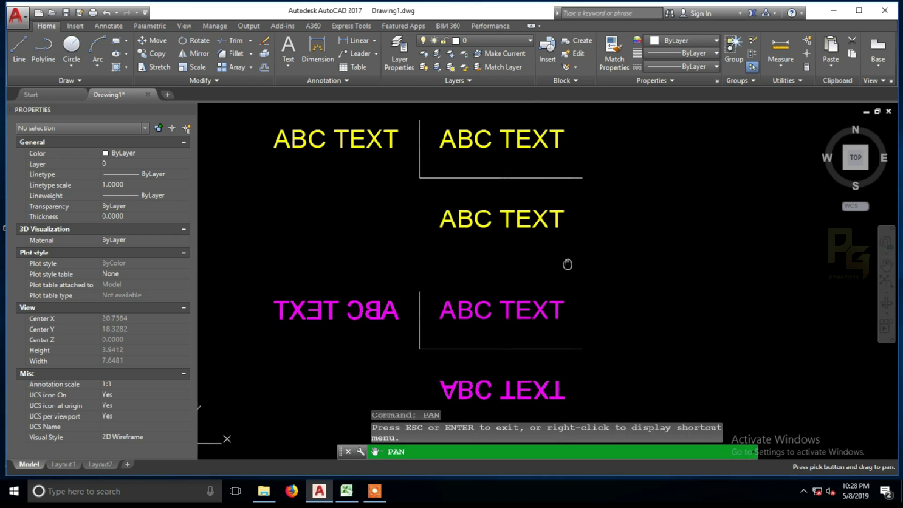